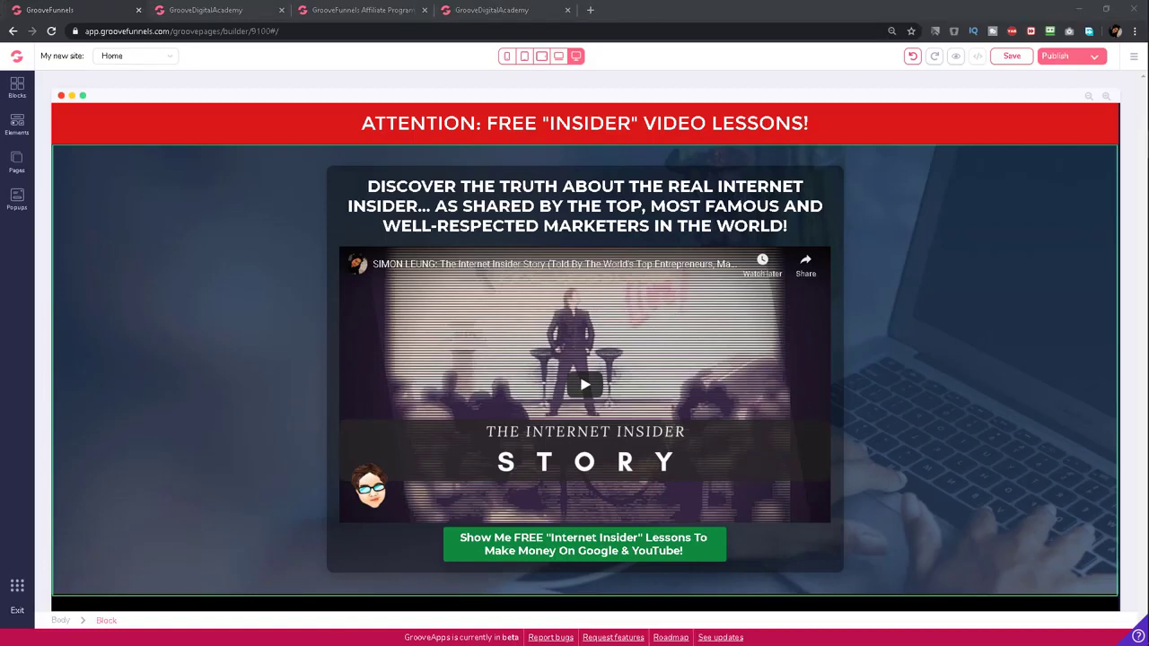
# From the Pages panel, add Page 2 using the Blank Canvas 'Start from scratch' template.
pyautogui.click(15, 170)
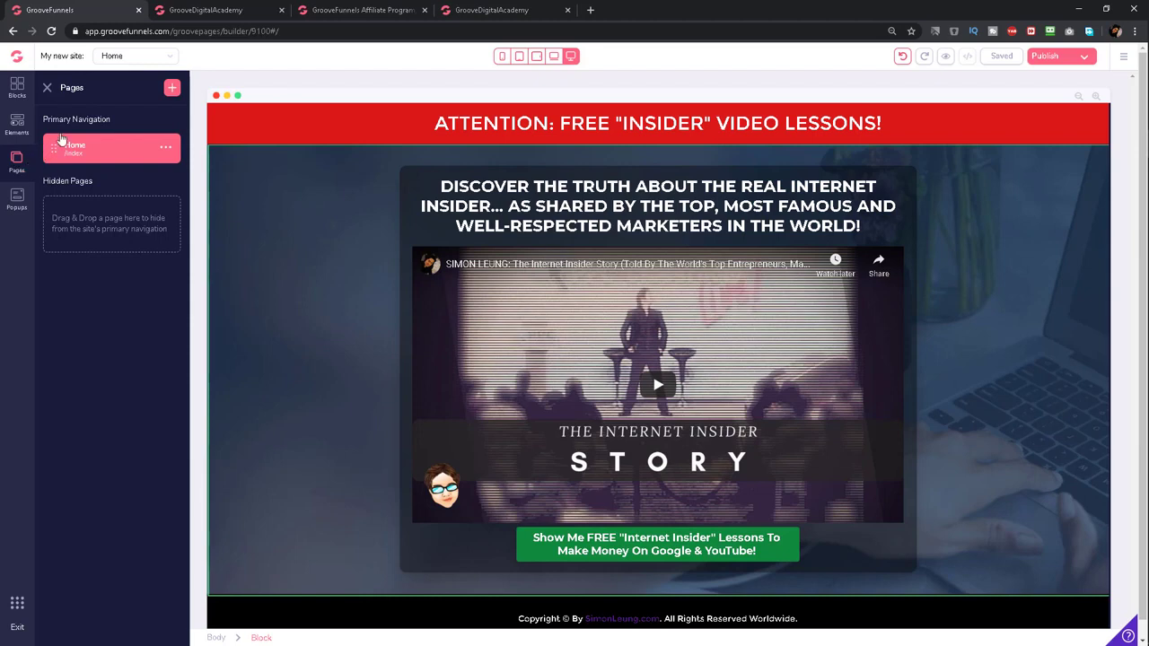
pyautogui.click(171, 88)
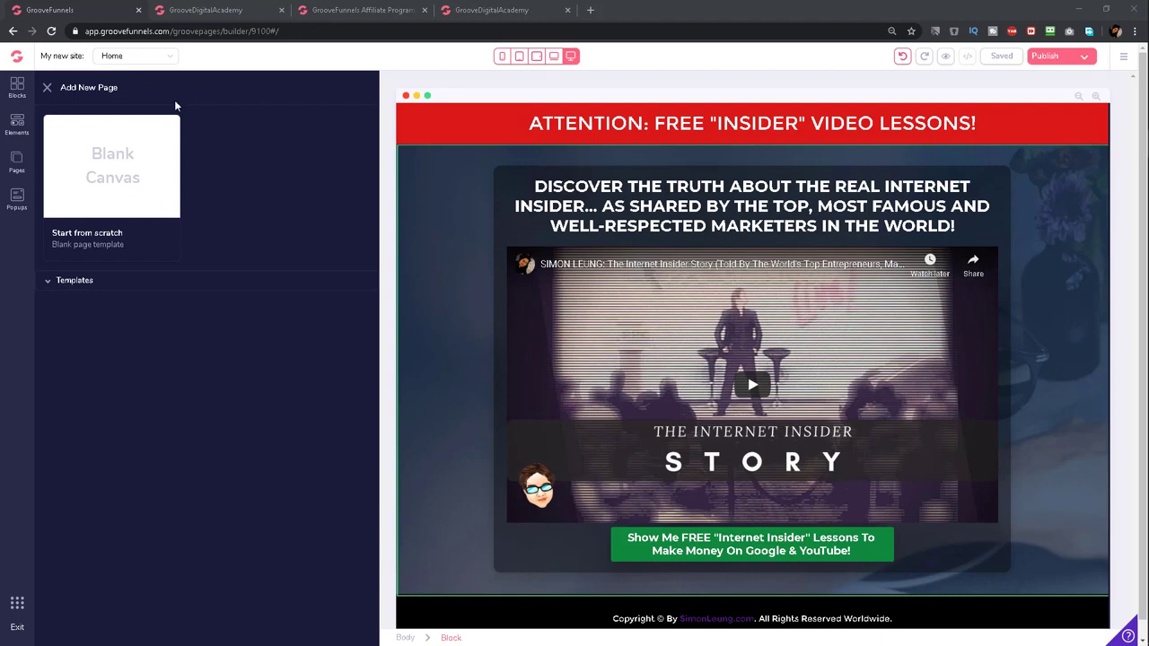
pyautogui.click(162, 149)
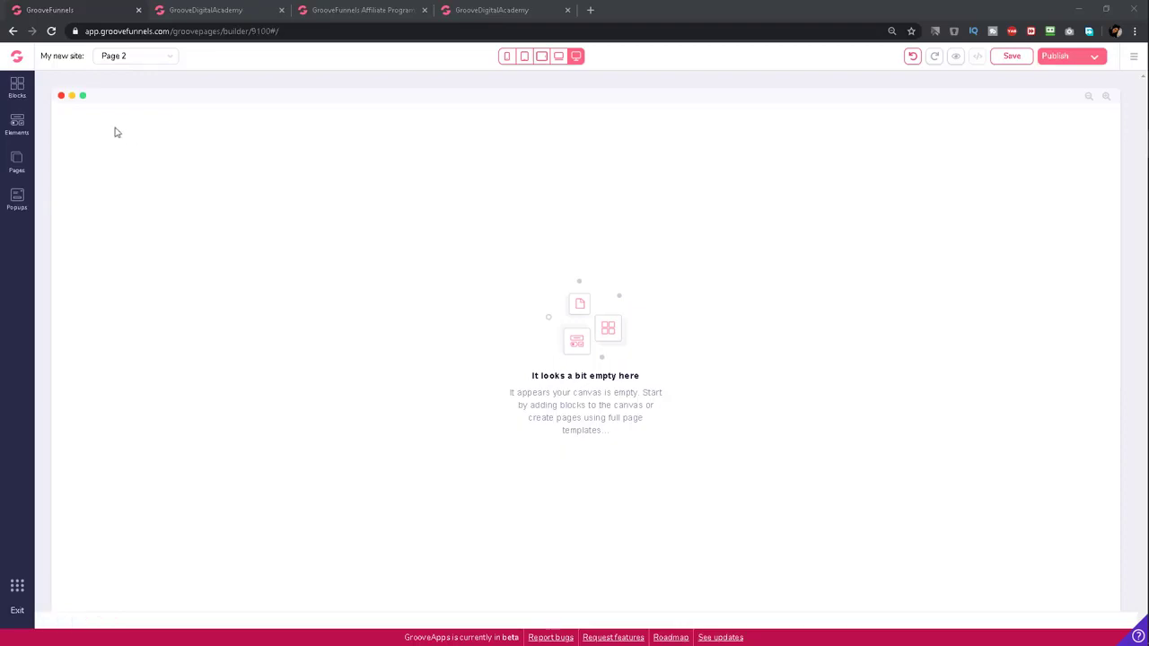
# Place an Empty wireframe container at the top of Page 2, then return to the page list.
pyautogui.click(17, 90)
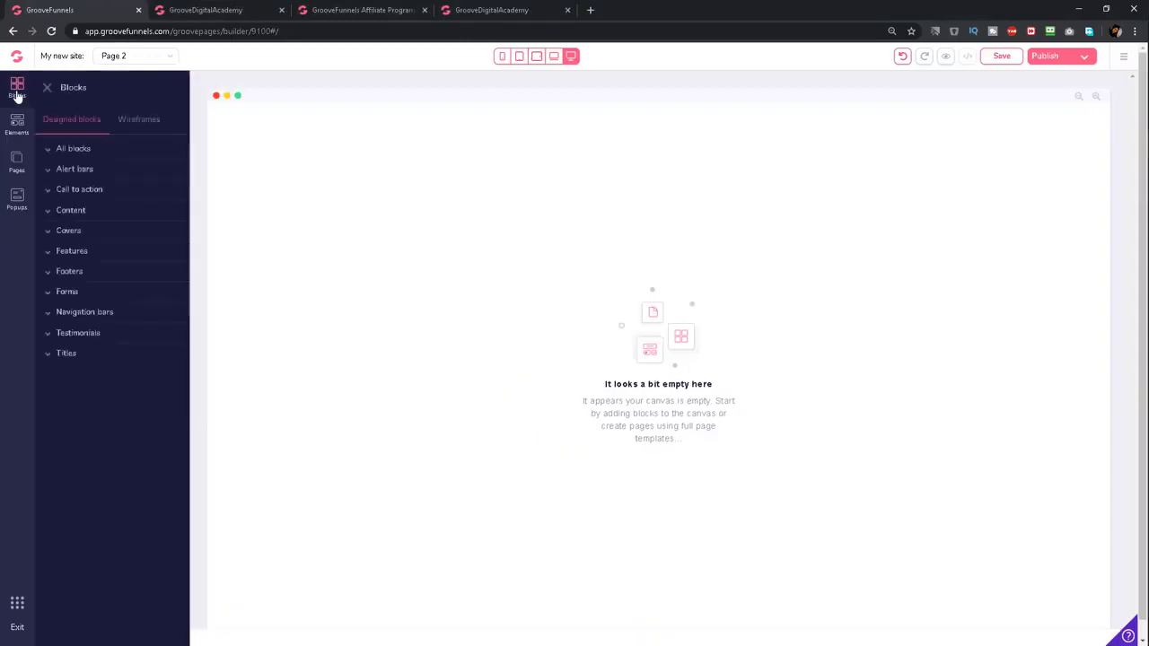
pyautogui.click(131, 121)
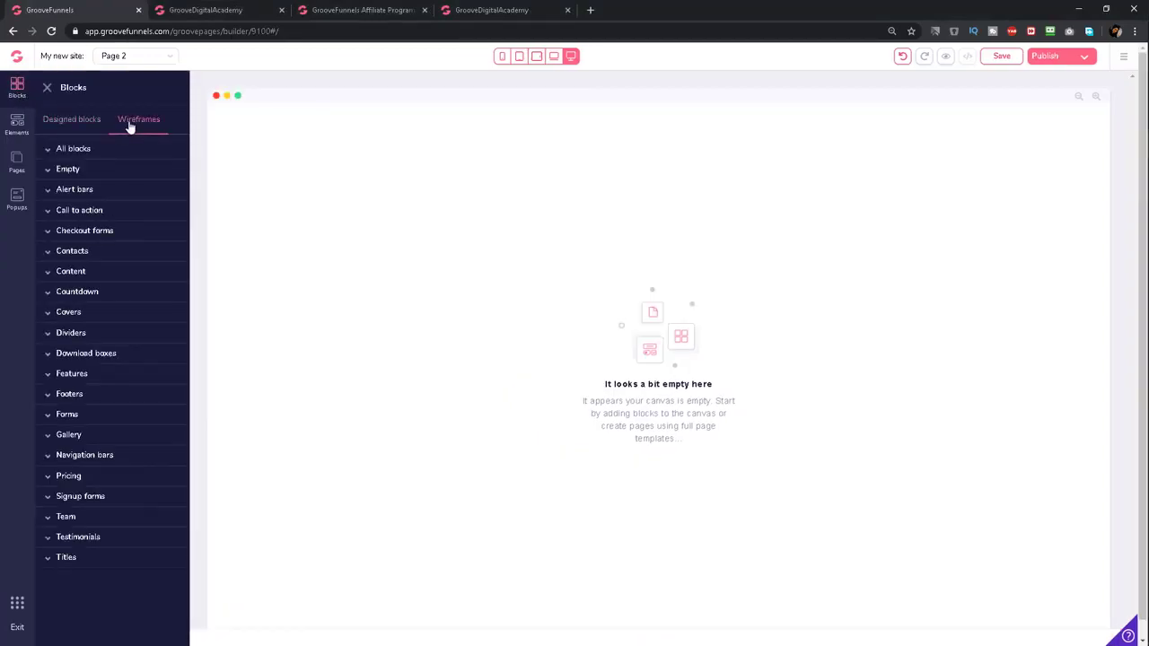
pyautogui.click(56, 170)
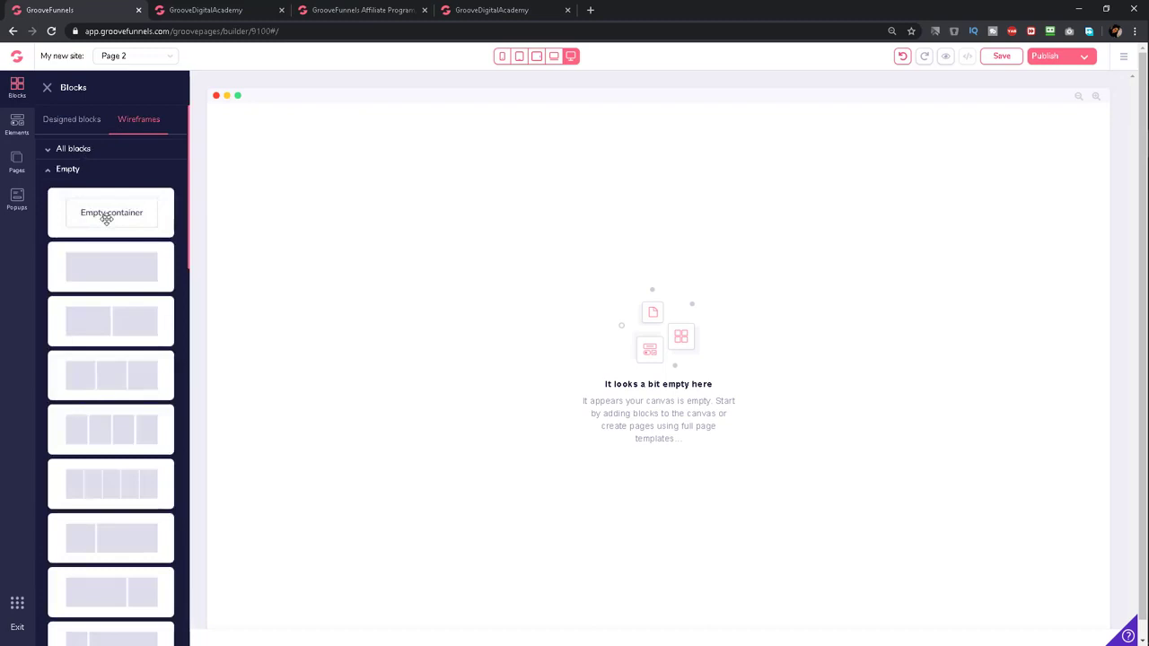
pyautogui.moveTo(101, 213); pyautogui.dragTo(548, 223)
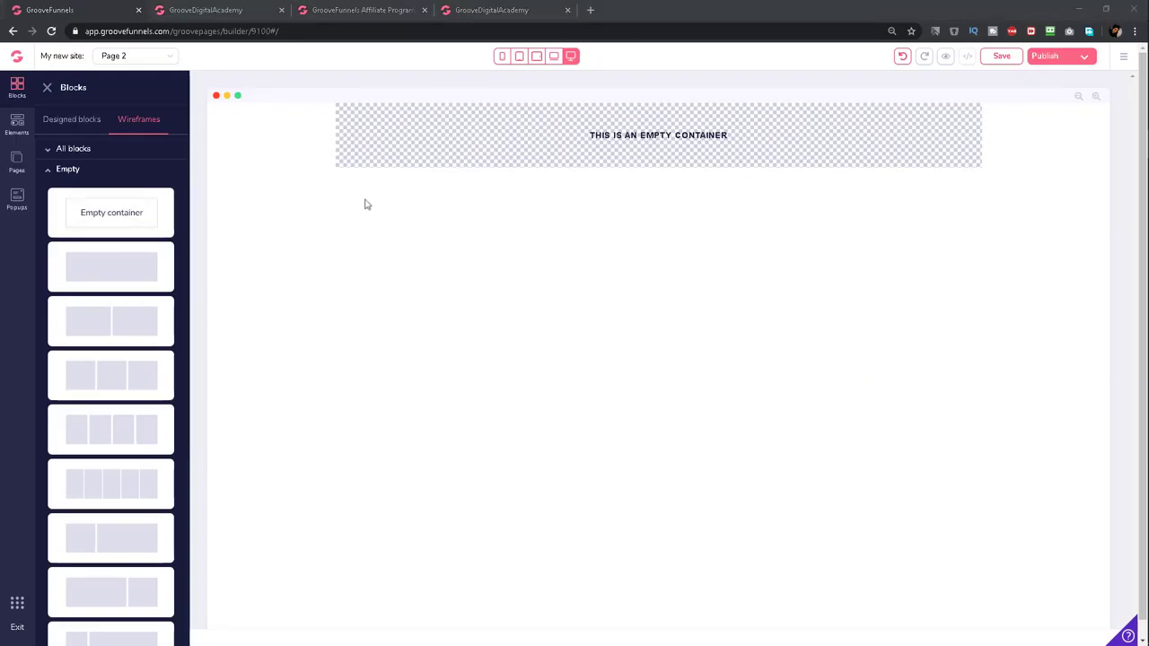
pyautogui.click(20, 170)
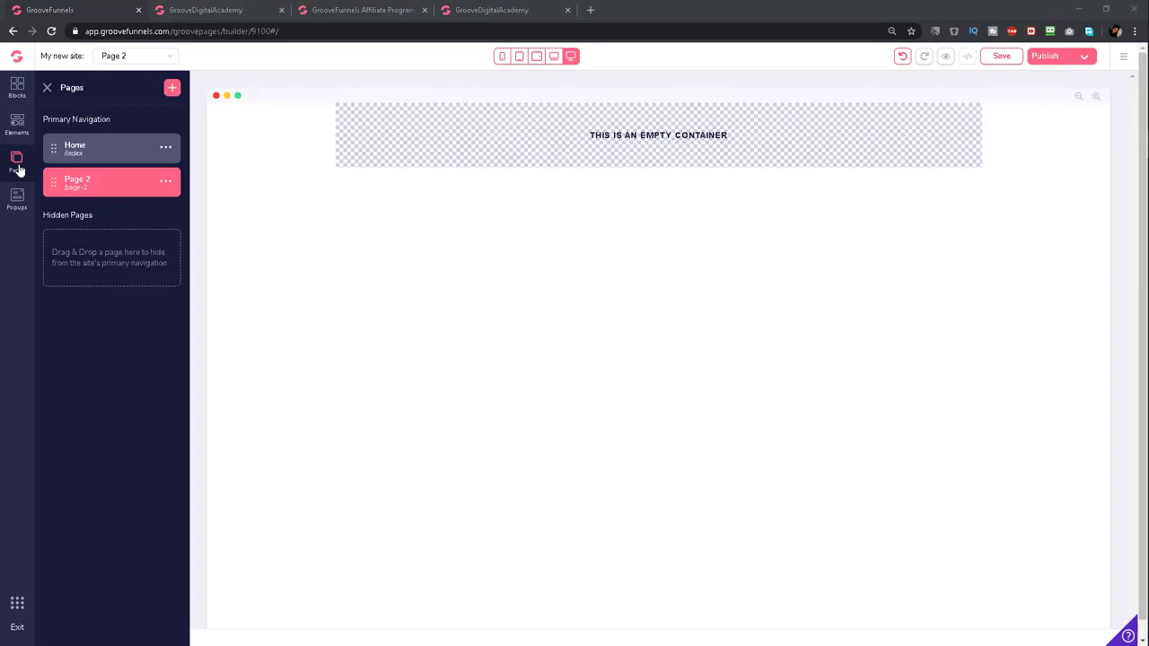
# Move Page 2 into Hidden Pages and open its Edit settings.
pyautogui.moveTo(166, 184); pyautogui.dragTo(162, 262)
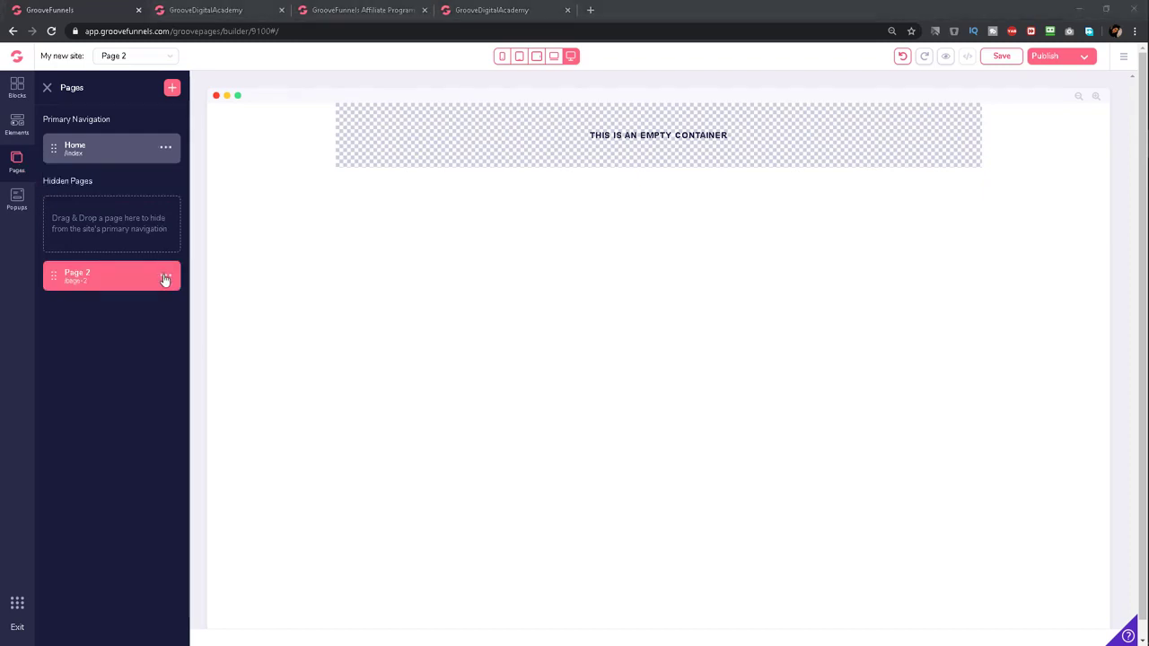
pyautogui.click(166, 278)
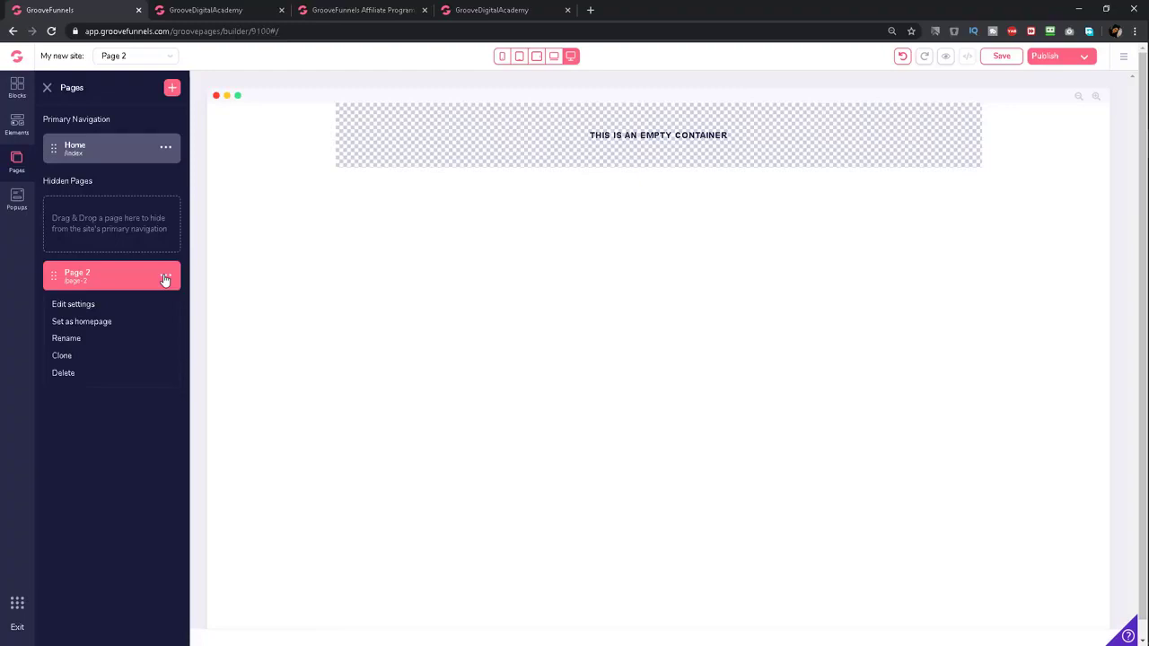
pyautogui.click(93, 306)
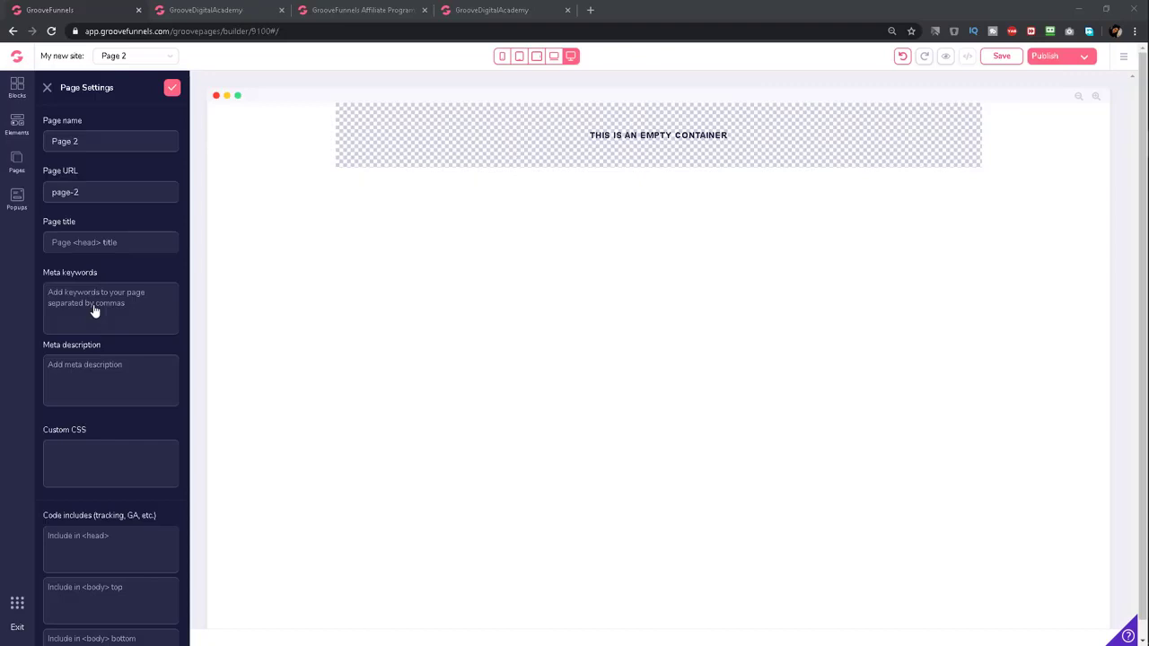
# Set page name 'GrooveFunnels Affiliate Link', URL 'groovefunnels' and page title 'GrooveFunnels'.
pyautogui.click(94, 309)
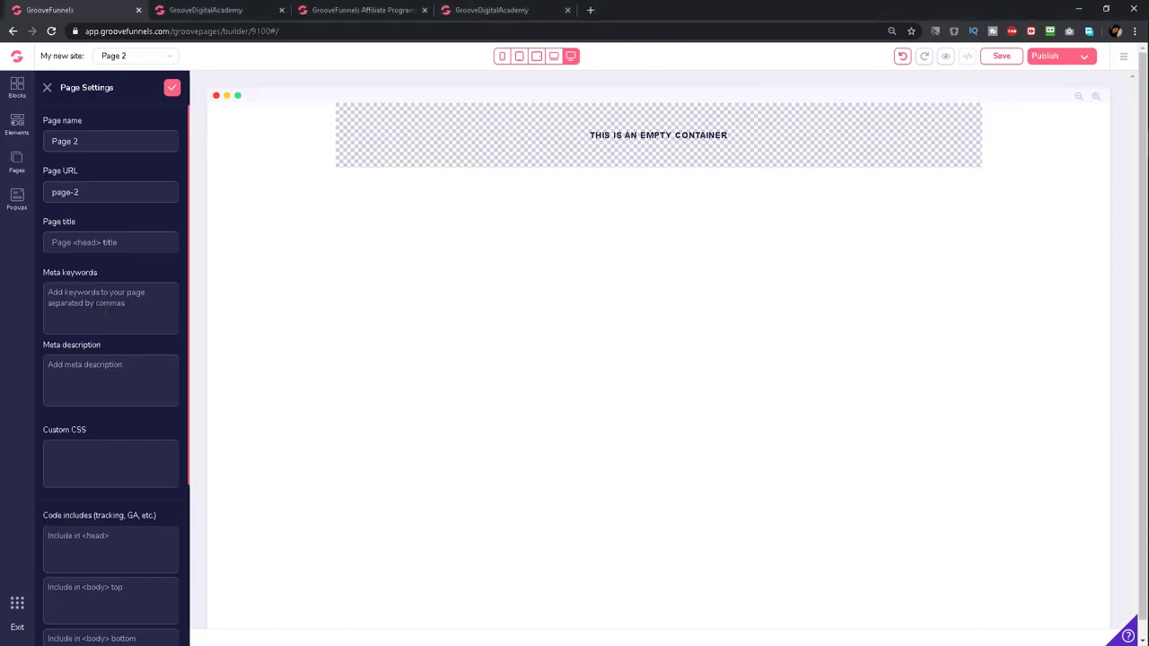
pyautogui.tripleClick(72, 141)
pyautogui.press('BackSpace')
pyautogui.write('Groov')
pyautogui.write('eFunnels Af')
pyautogui.write('filiate Link')
pyautogui.press('Tab')
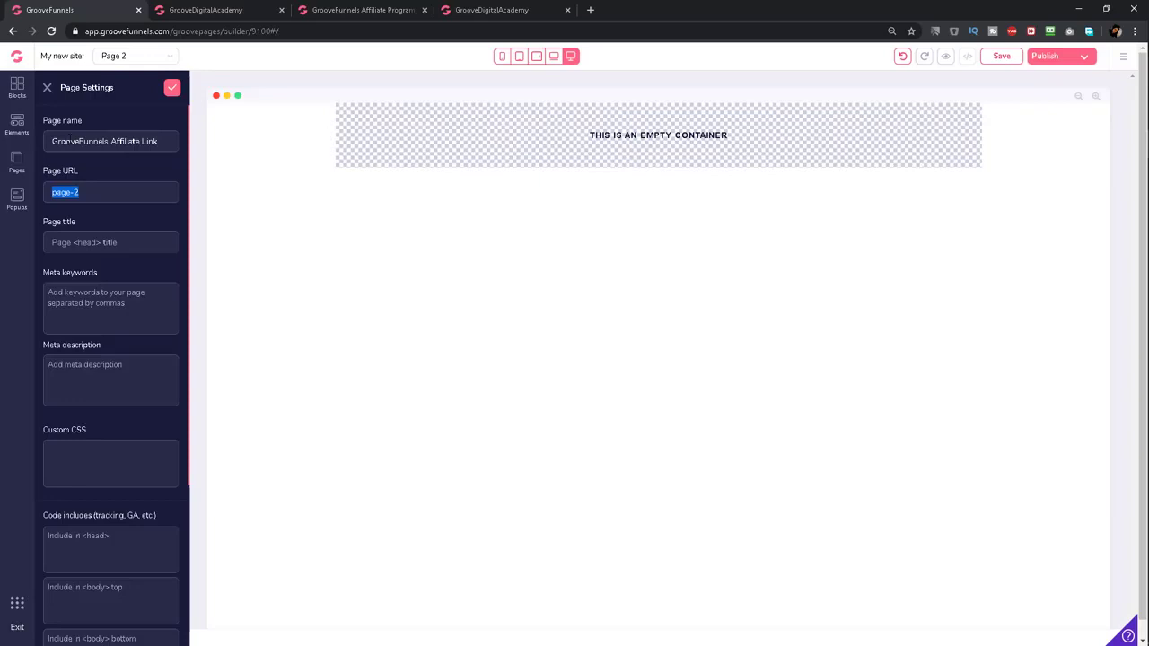
pyautogui.write('groov')
pyautogui.write('efunnels')
pyautogui.press('Tab')
pyautogui.write('Groov')
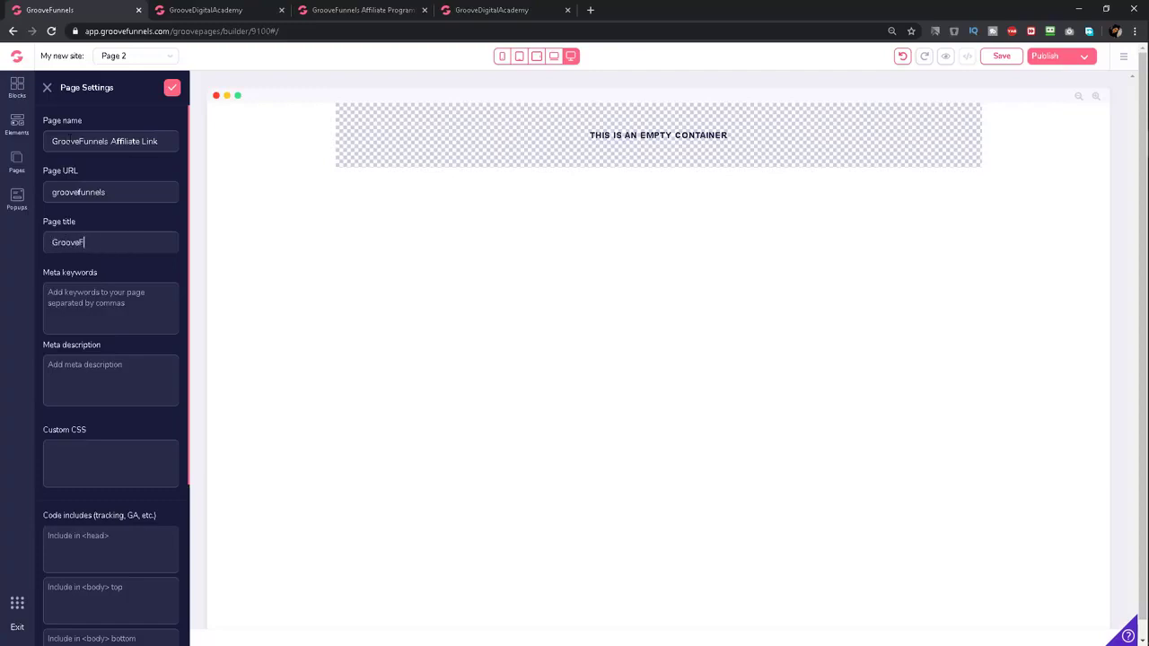
pyautogui.write('unnels')
pyautogui.scroll(-3, 160, 539)
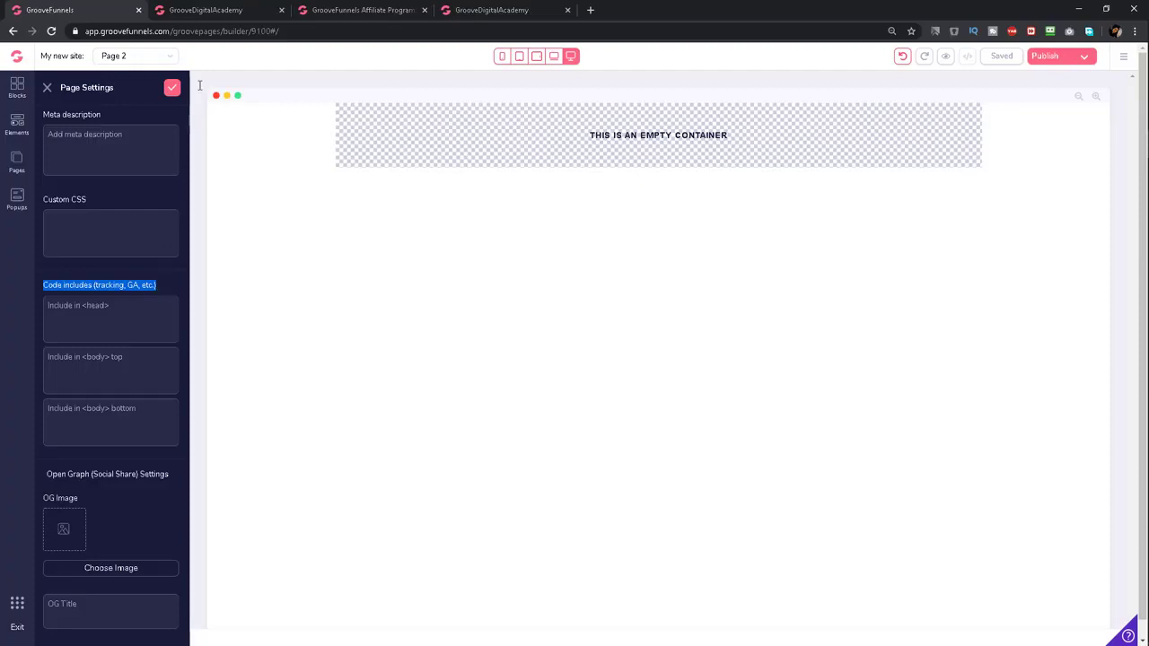
# Search the URL redirect lesson for 'meta' and select the meta-refresh code line.
pyautogui.click(215, 14)
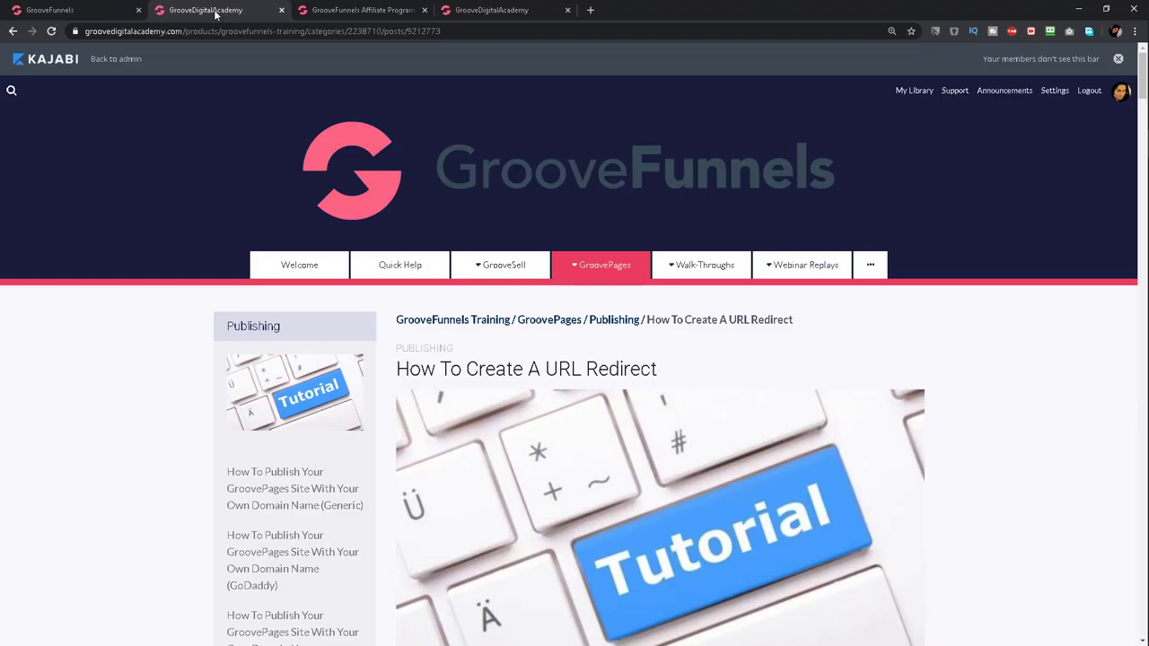
pyautogui.hotkey('ctrl', 'f')
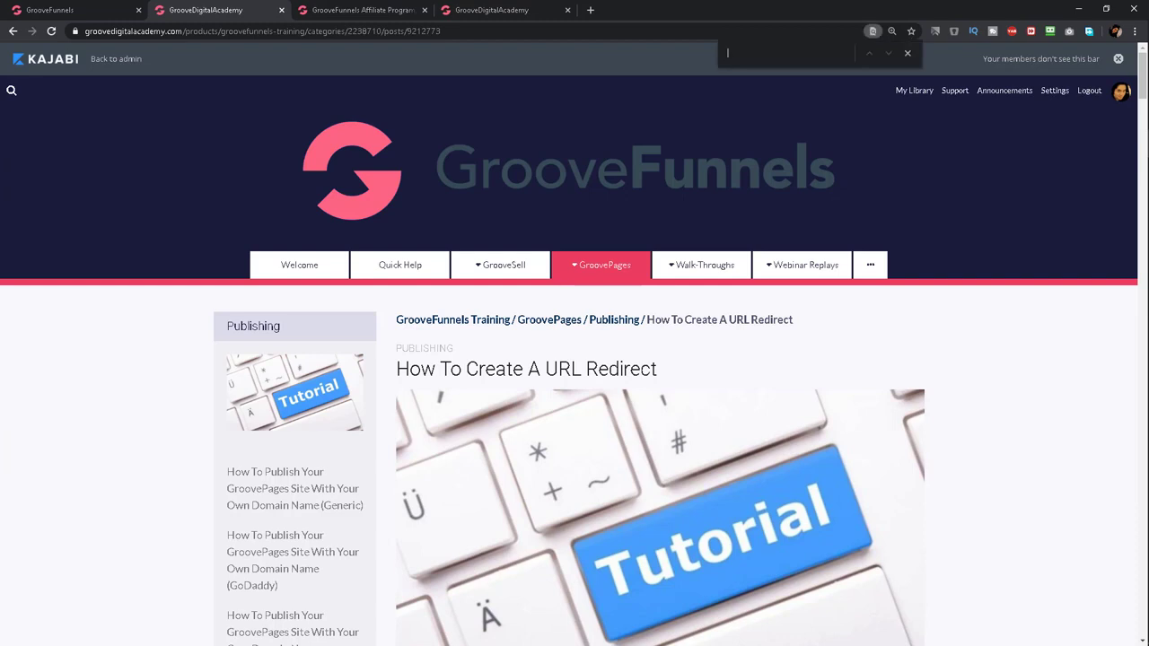
pyautogui.write('meta')
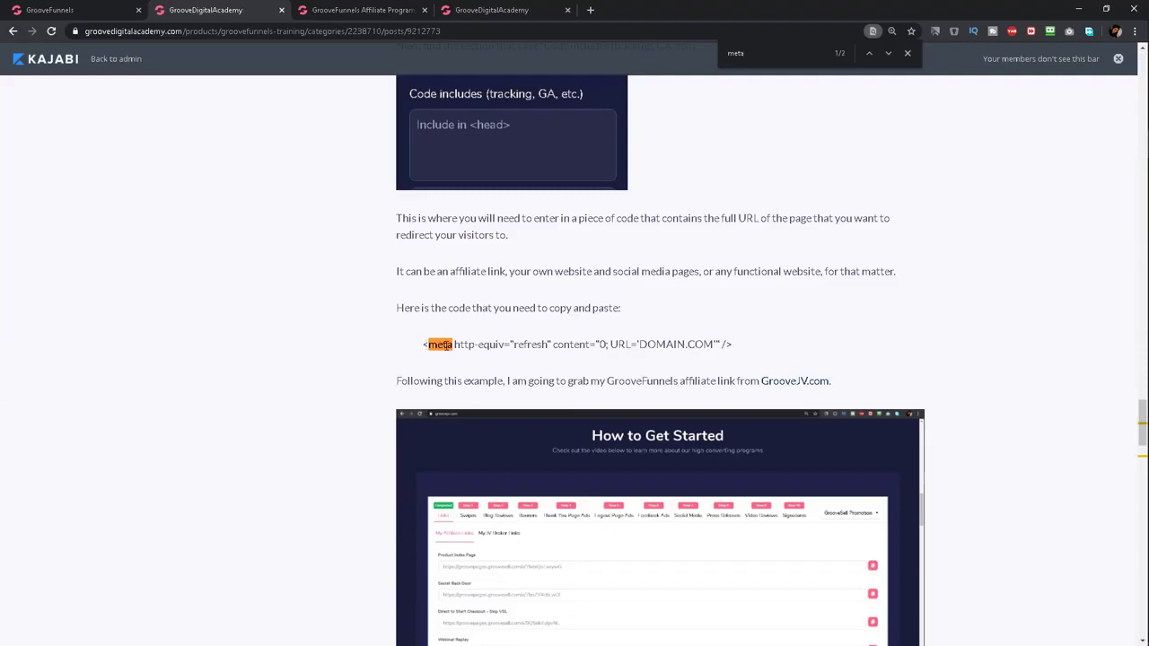
pyautogui.moveTo(422, 345); pyautogui.dragTo(729, 347)
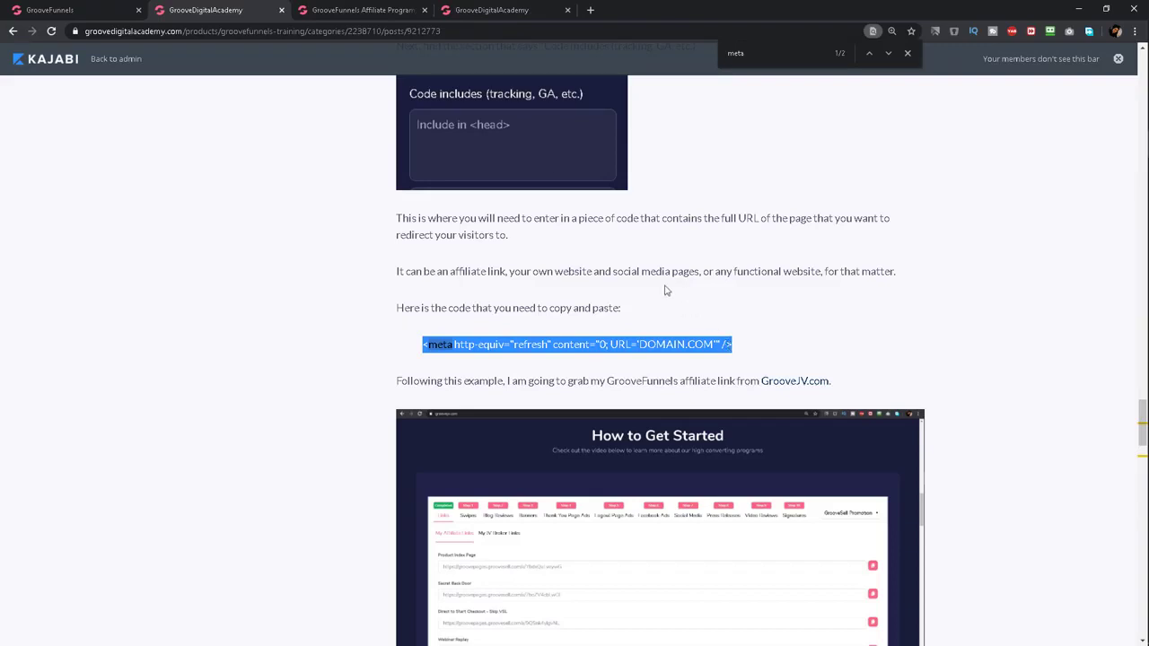
# Copy the Product Index Page affiliate URL from GrooveJV's affiliate links list.
pyautogui.click(377, 13)
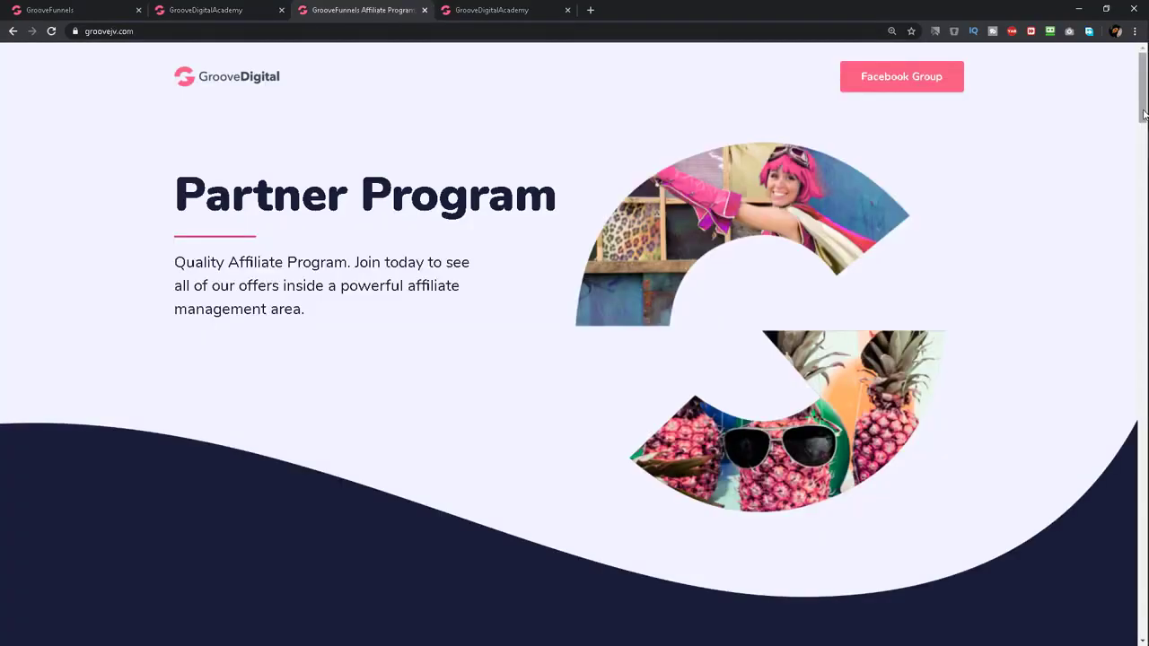
pyautogui.scroll(-2, 1144, 114)
pyautogui.scroll(-3, 1144, 114)
pyautogui.scroll(-4, 1143, 114)
pyautogui.scroll(-3, 1144, 114)
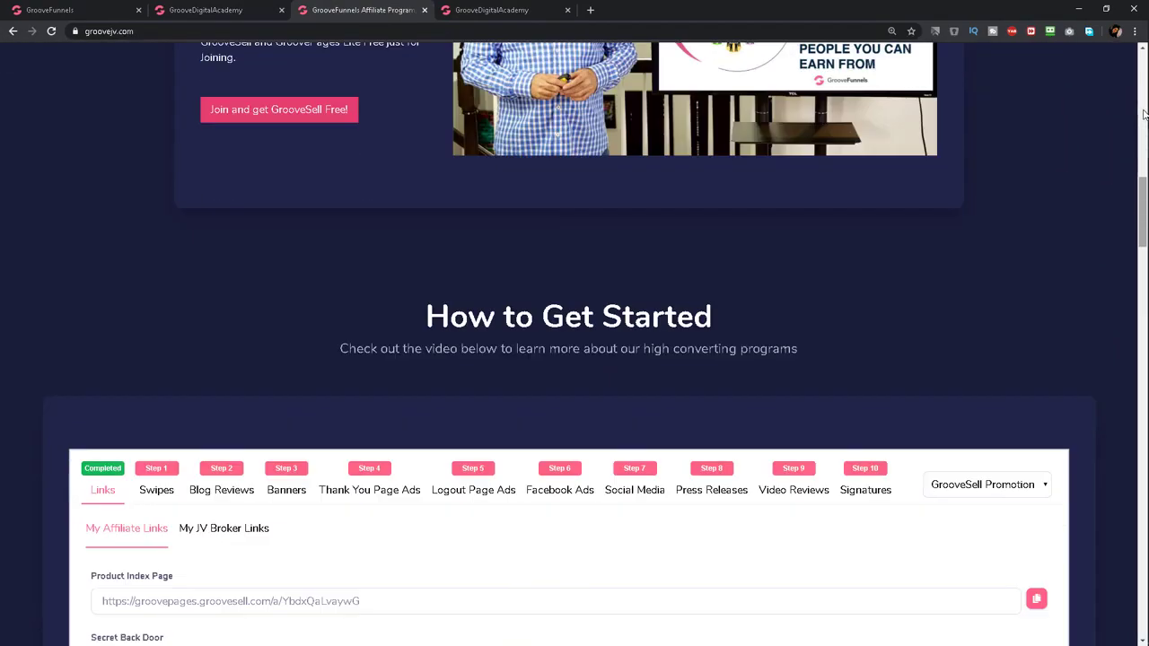
pyautogui.scroll(-2, 1143, 114)
pyautogui.scroll(-2, 1143, 114)
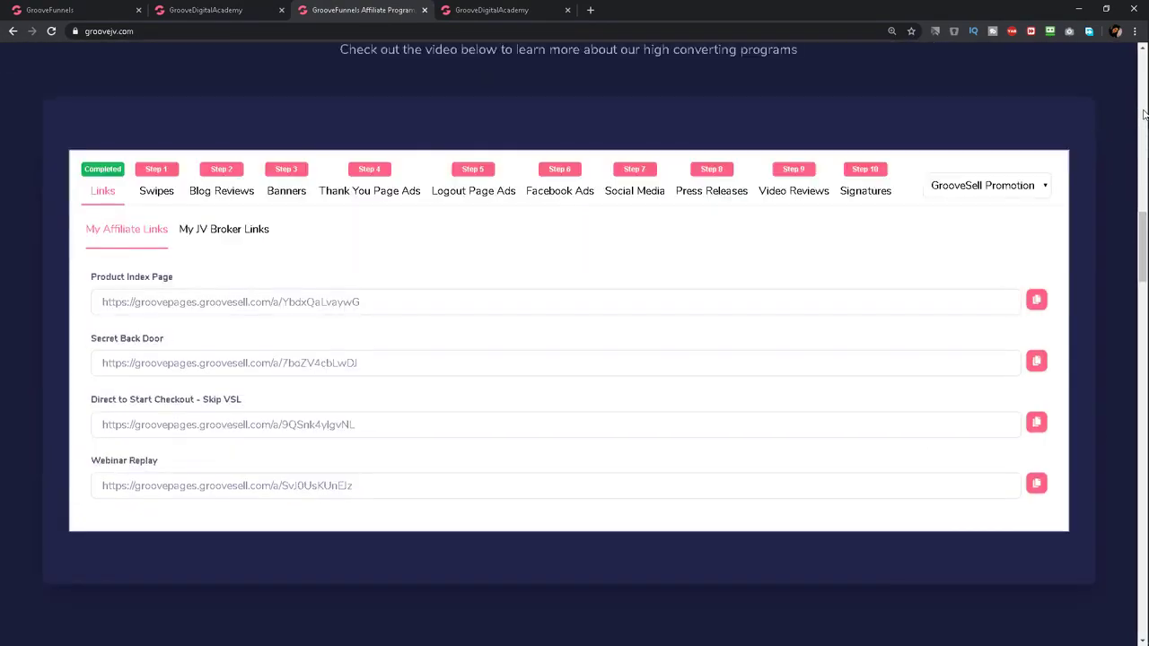
pyautogui.click(328, 303)
pyautogui.rightClick(328, 306)
pyautogui.click(342, 318)
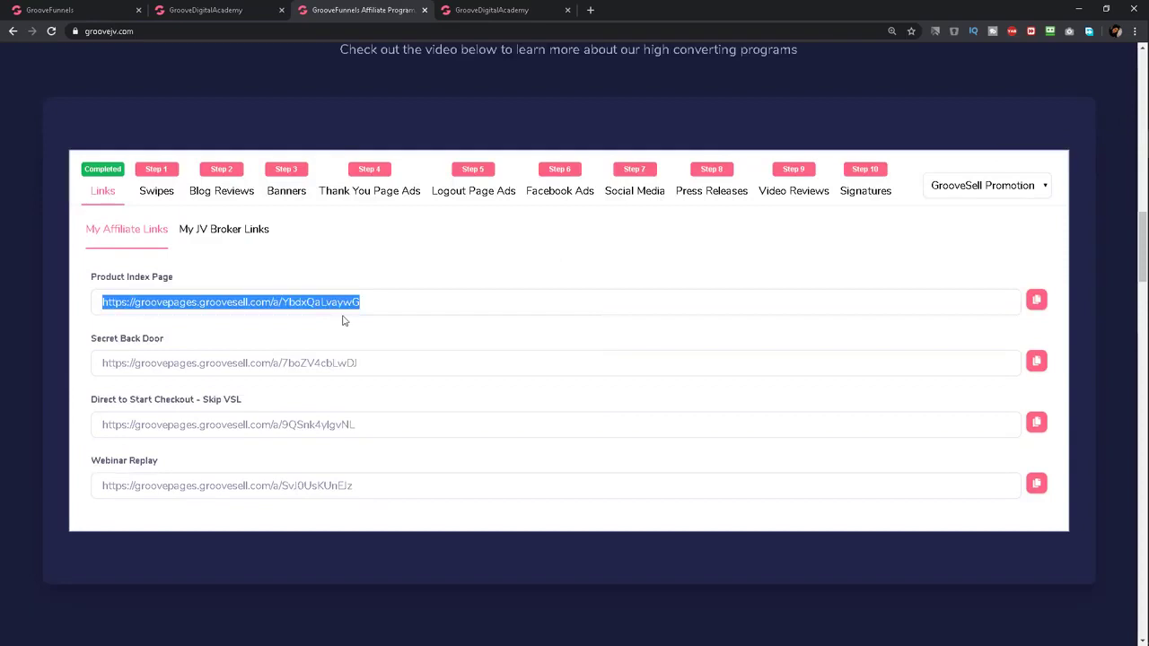
# In the Kajabi lesson, select the DOMAIN.COM placeholder and example affiliate URL in the code.
pyautogui.click(230, 18)
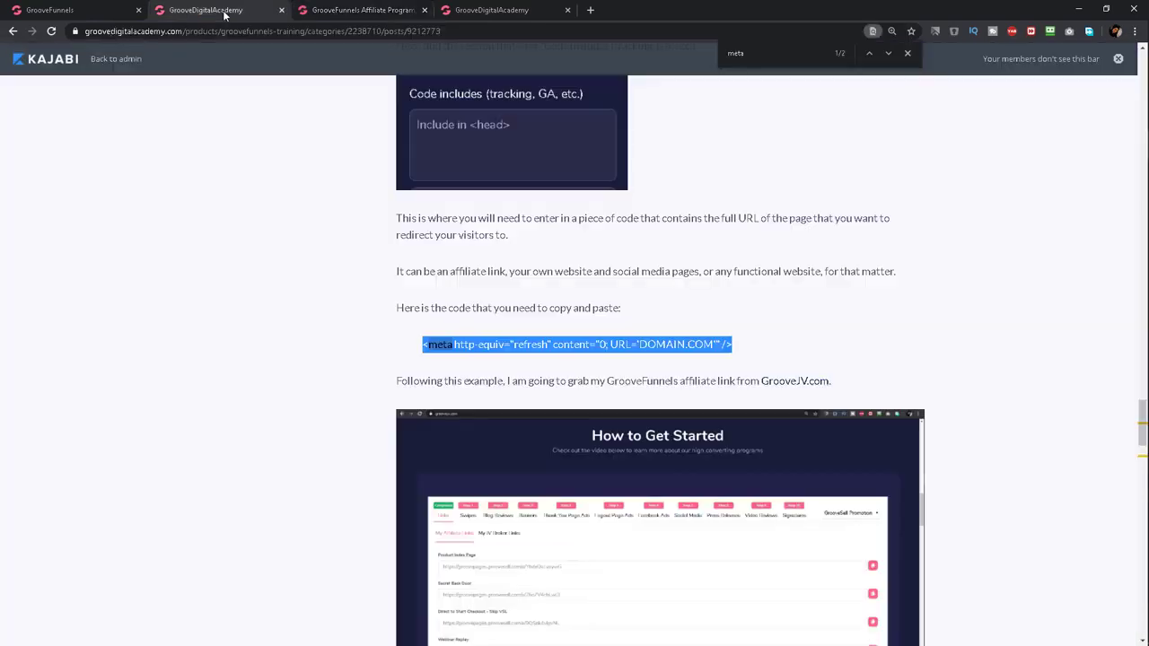
pyautogui.doubleClick(642, 345)
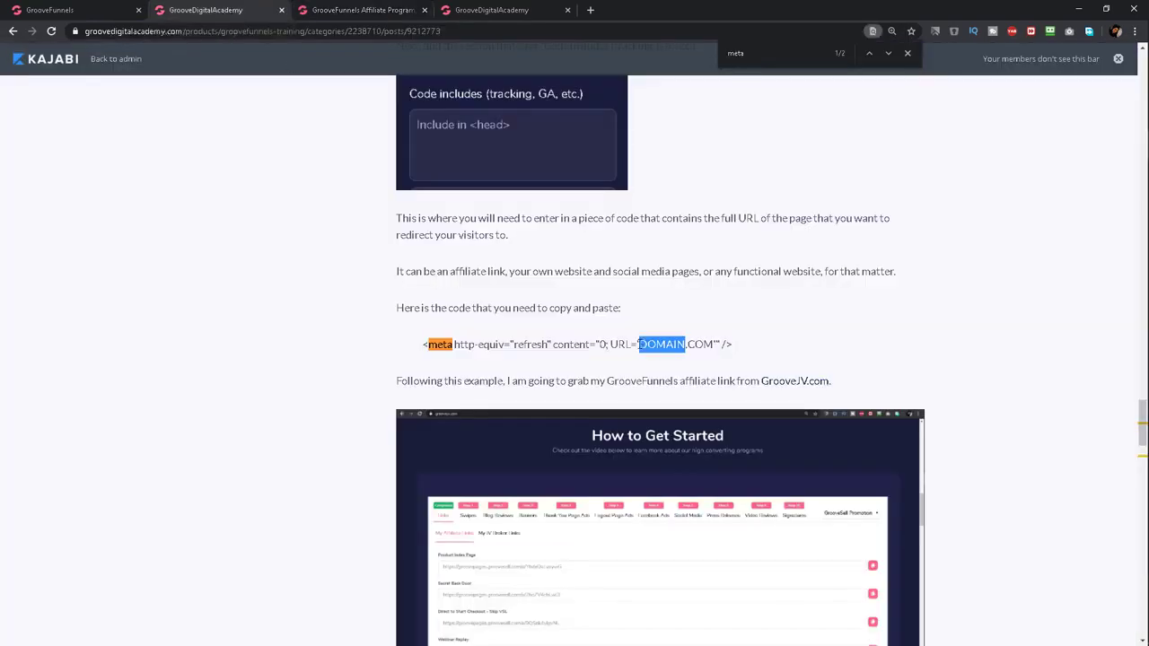
pyautogui.moveTo(675, 344); pyautogui.dragTo(715, 345)
pyautogui.scroll(-4, 709, 344)
pyautogui.scroll(-2, 709, 345)
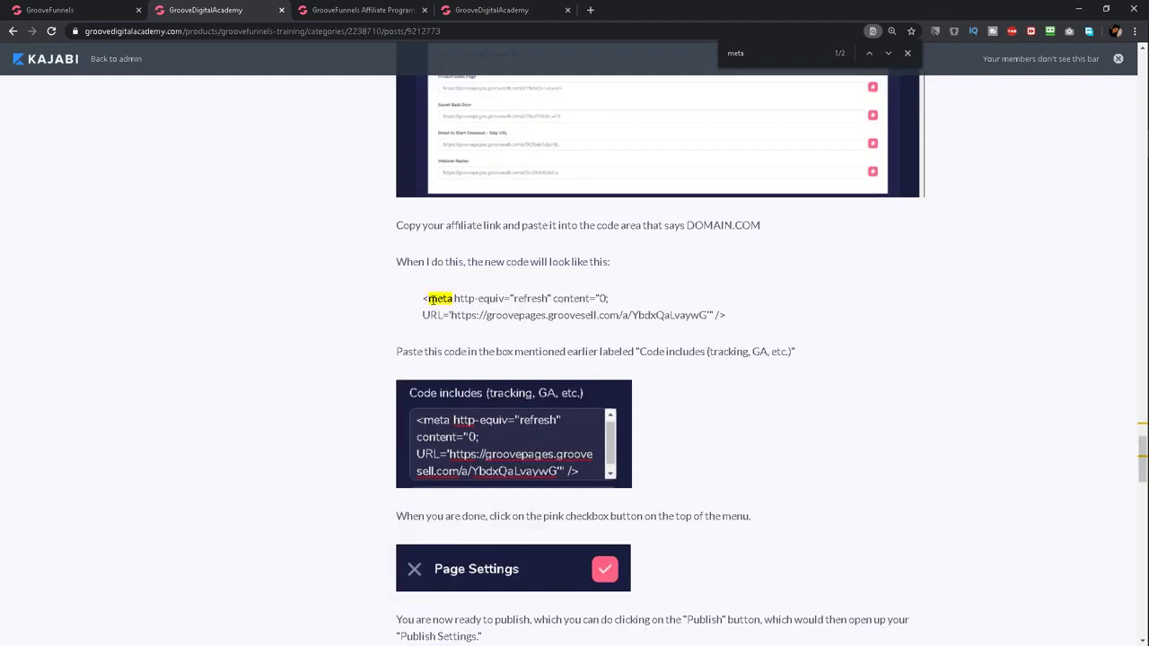
pyautogui.moveTo(451, 315); pyautogui.dragTo(707, 316)
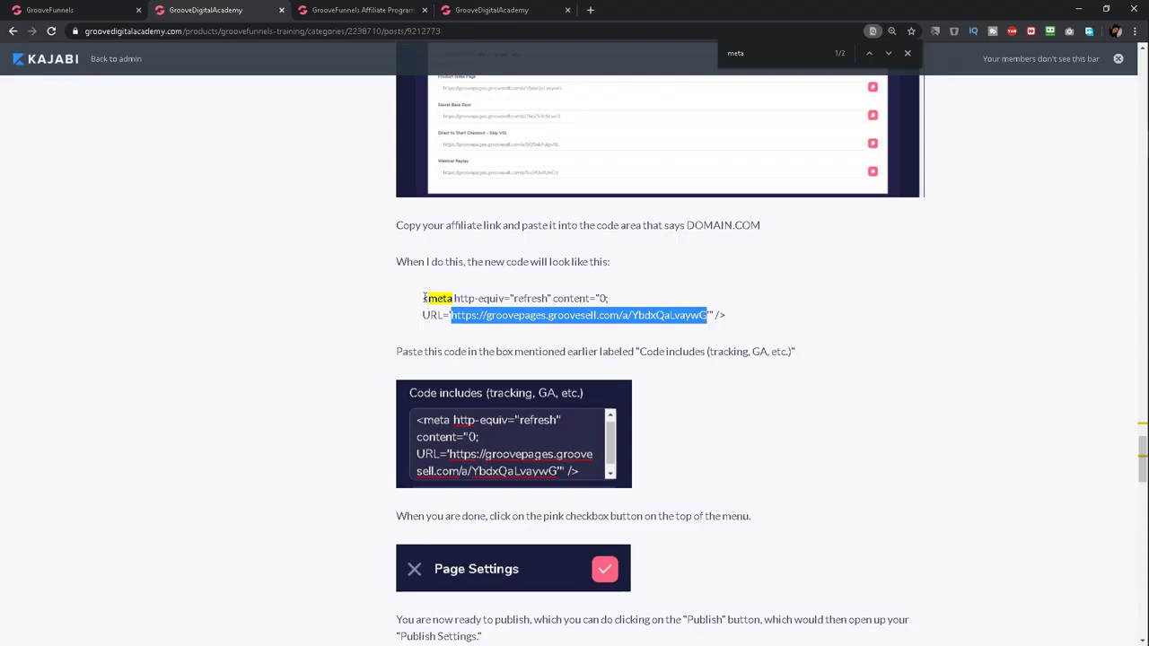
# Copy the whole example meta refresh code and return to GroovePages' page settings.
pyautogui.moveTo(424, 298); pyautogui.dragTo(731, 319)
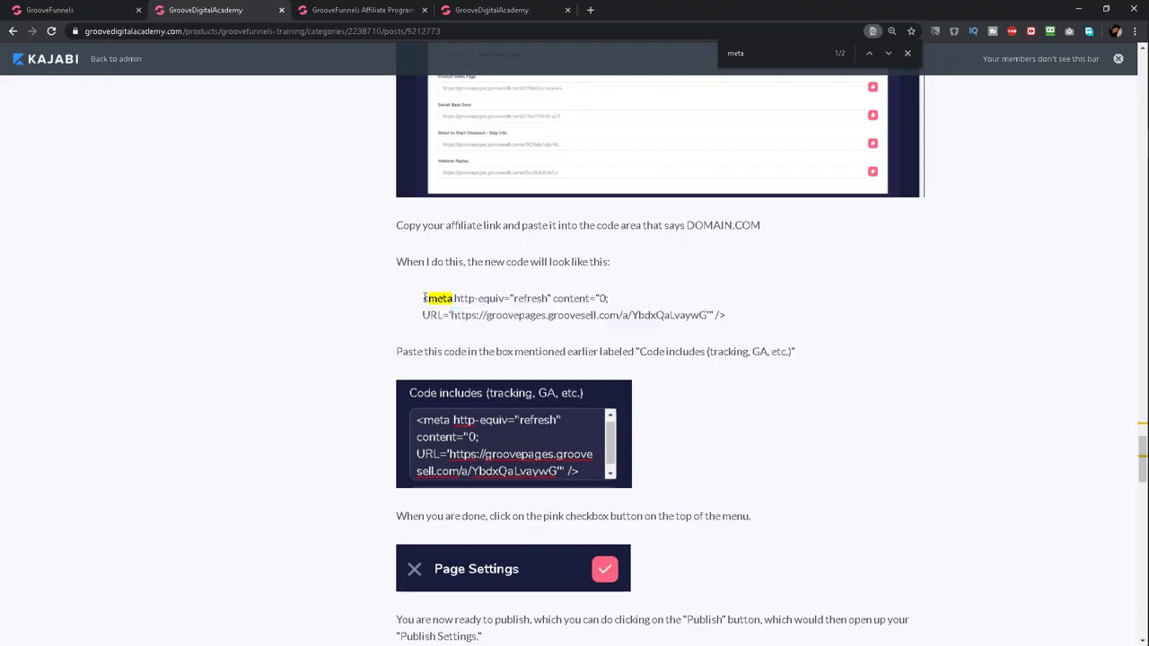
pyautogui.rightClick(709, 316)
pyautogui.click(725, 325)
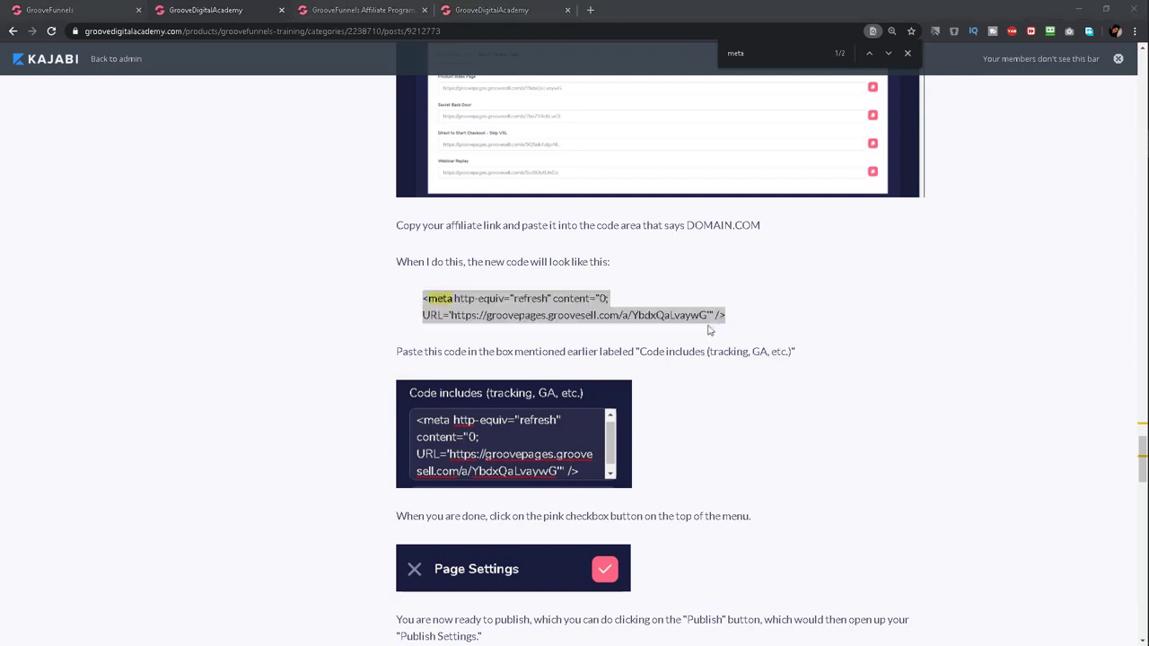
pyautogui.click(93, 9)
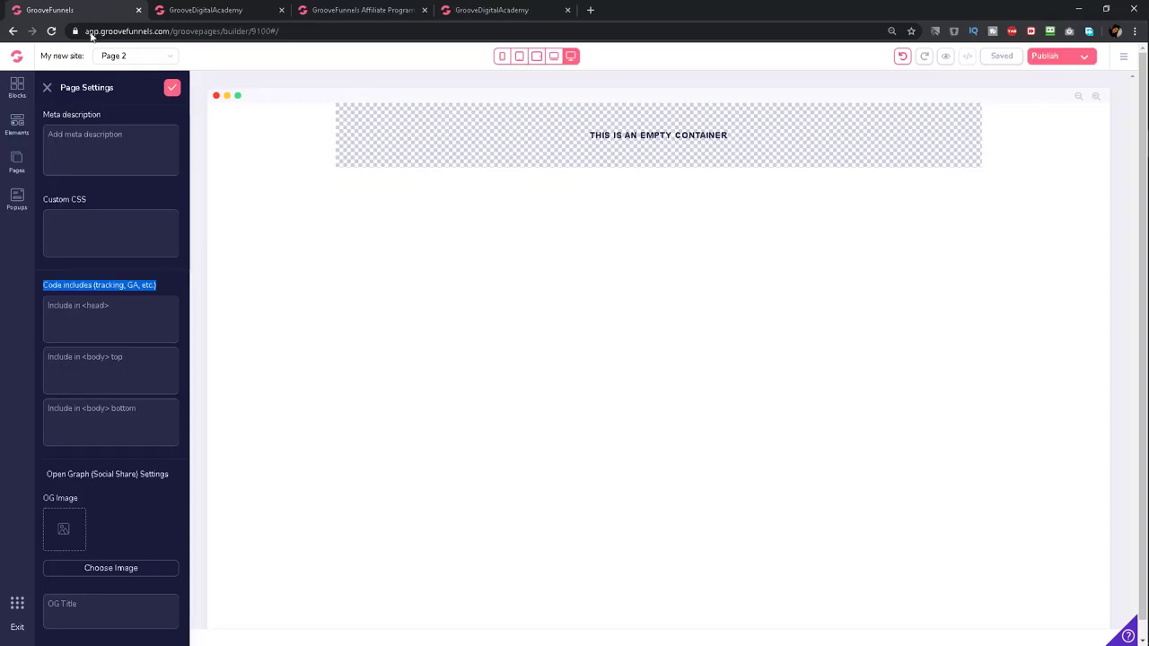
# Paste the meta refresh code into 'Include in <head>' and apply the page settings.
pyautogui.click(74, 316)
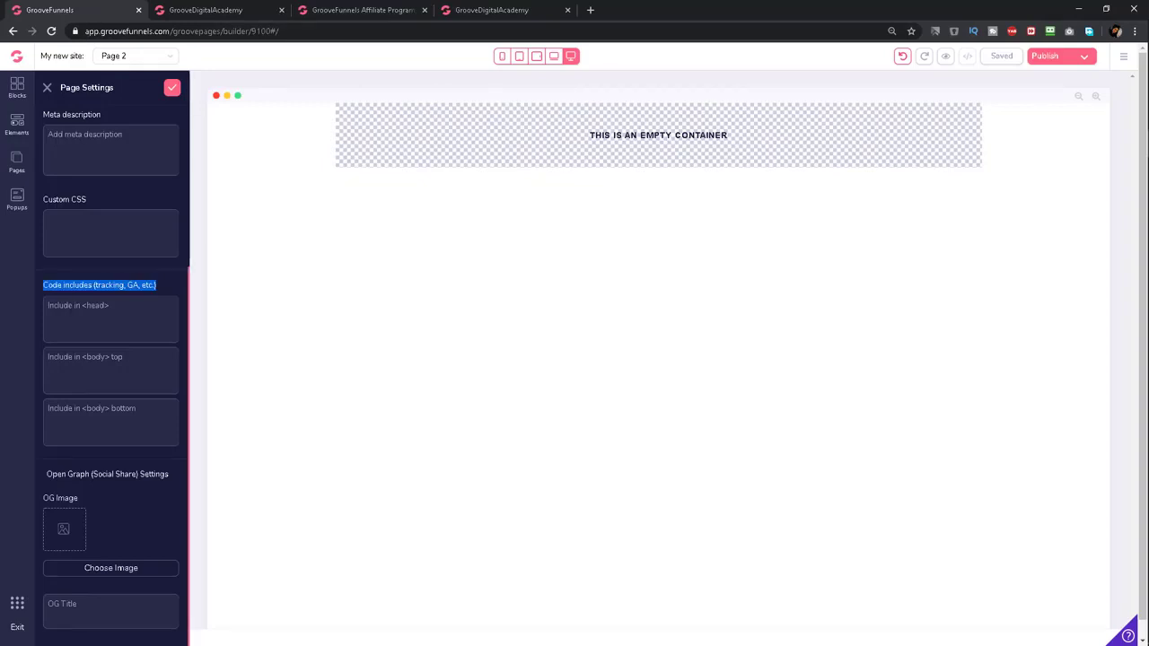
pyautogui.rightClick(74, 314)
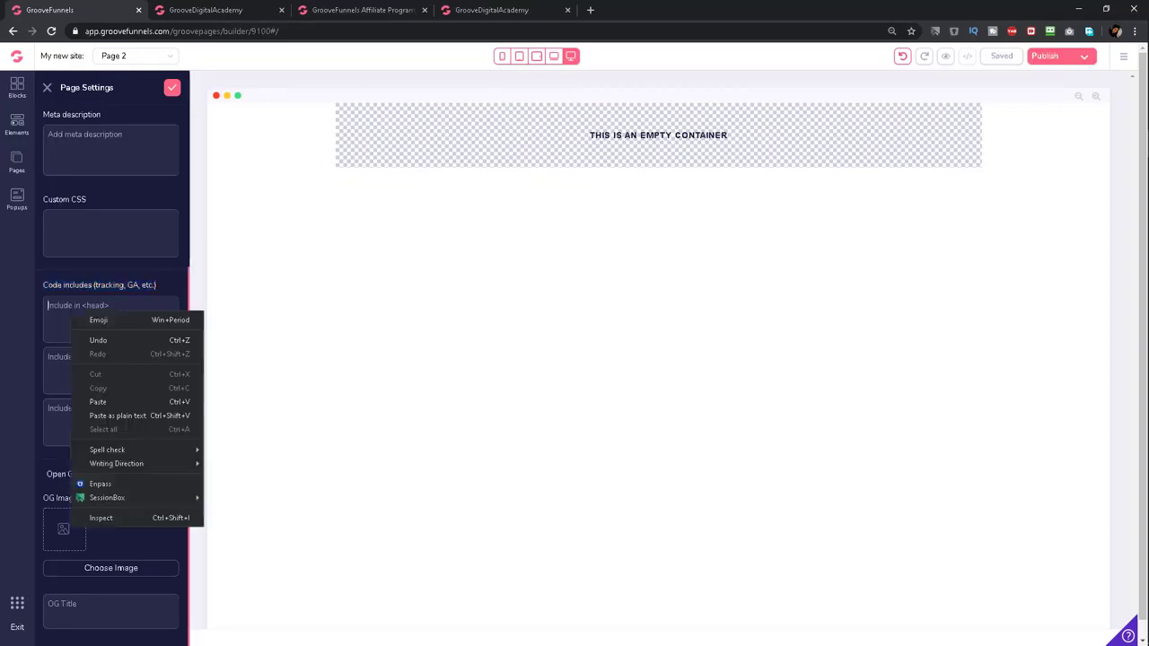
pyautogui.click(97, 403)
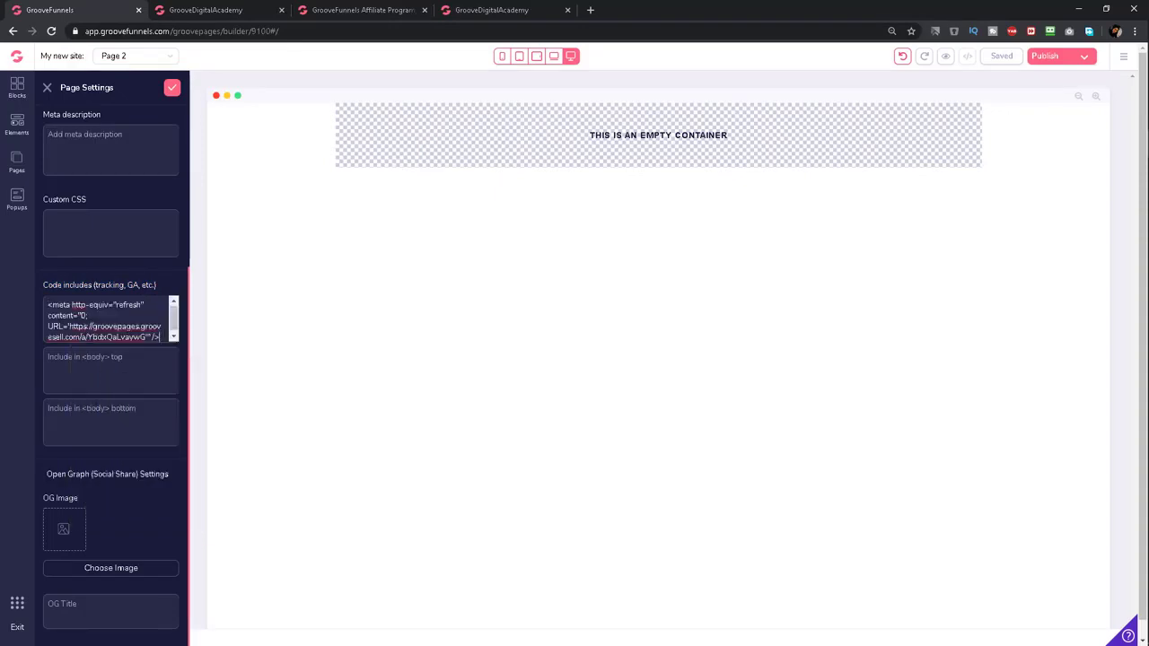
pyautogui.click(171, 88)
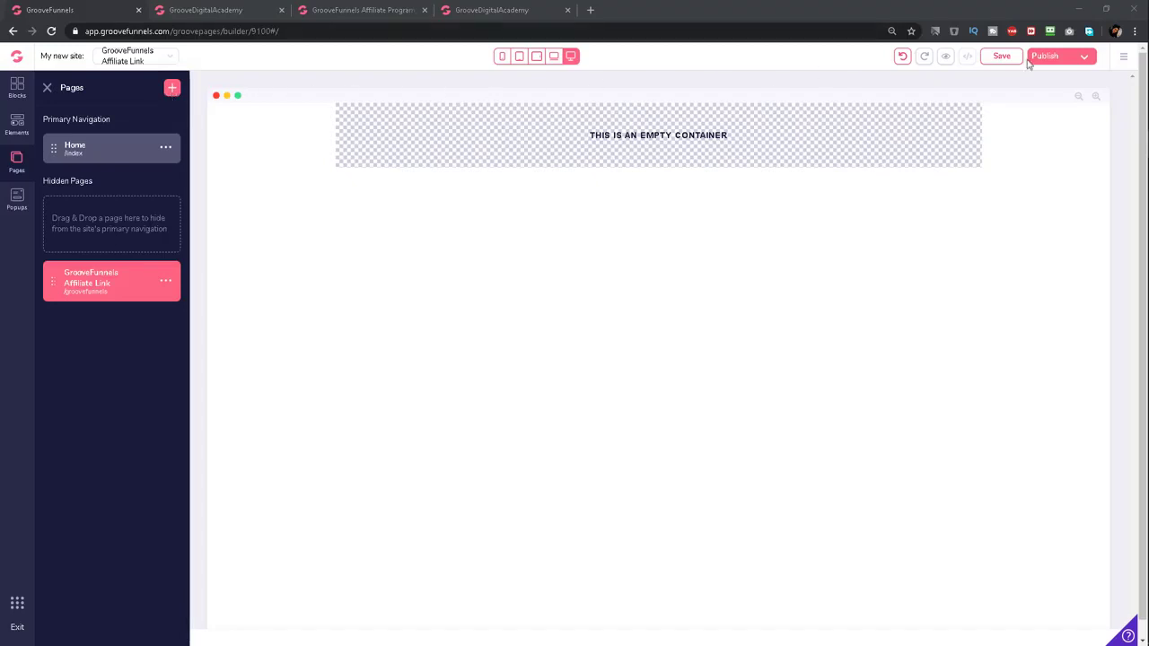
# Publish the site live from the Publish Settings panel.
pyautogui.click(1084, 58)
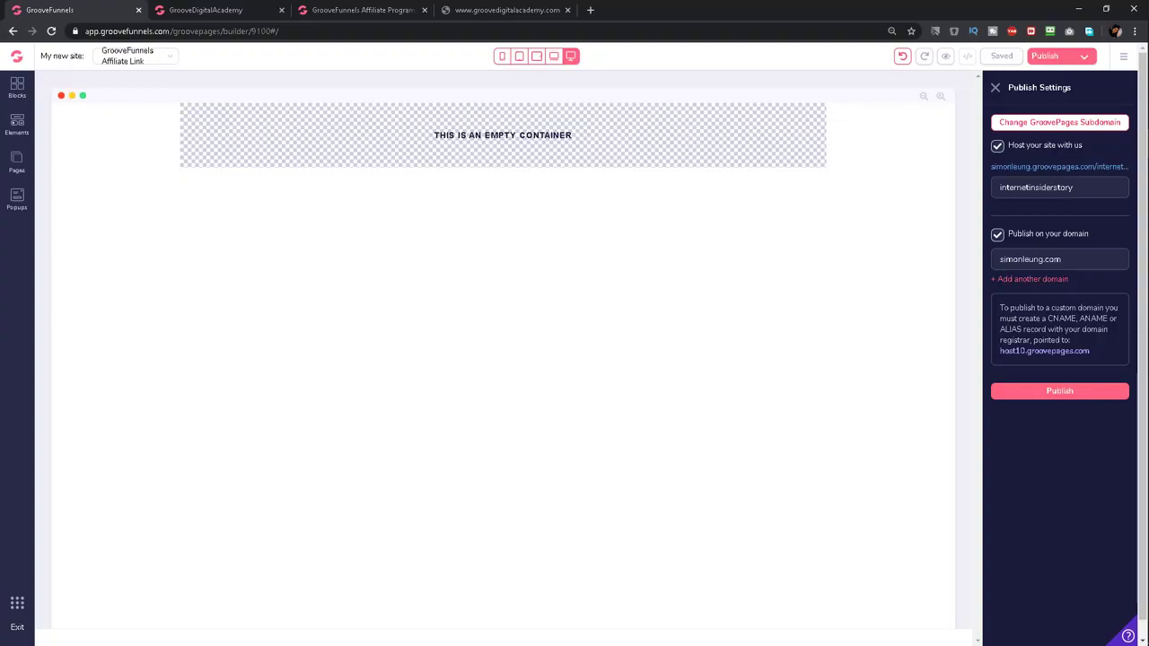
pyautogui.click(1066, 398)
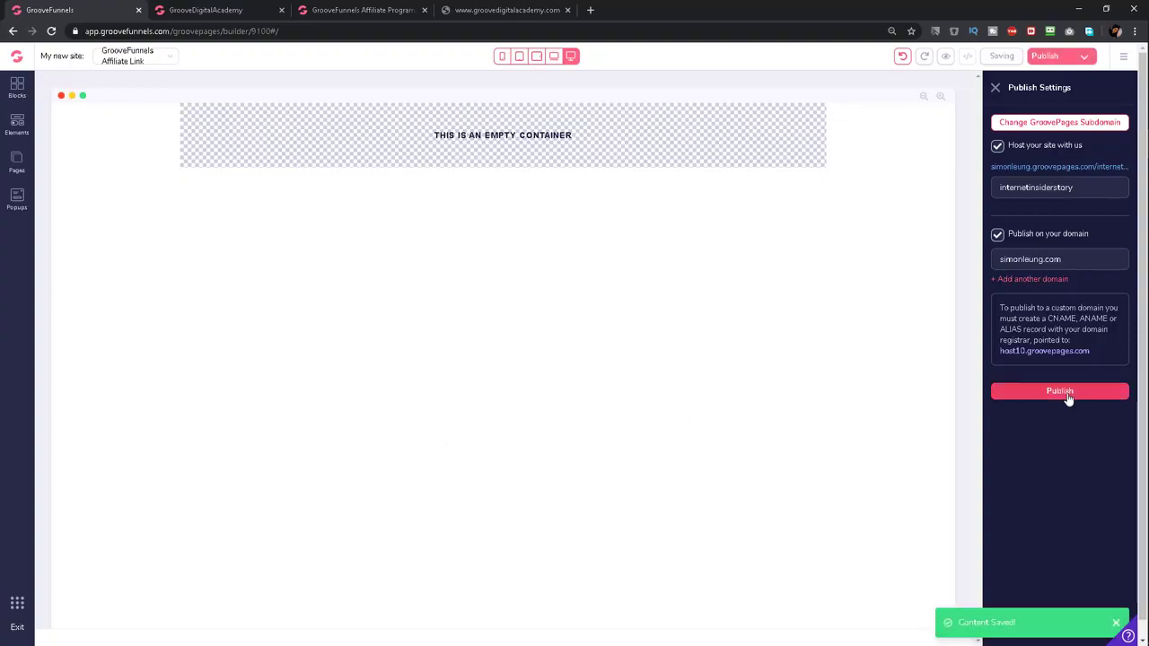